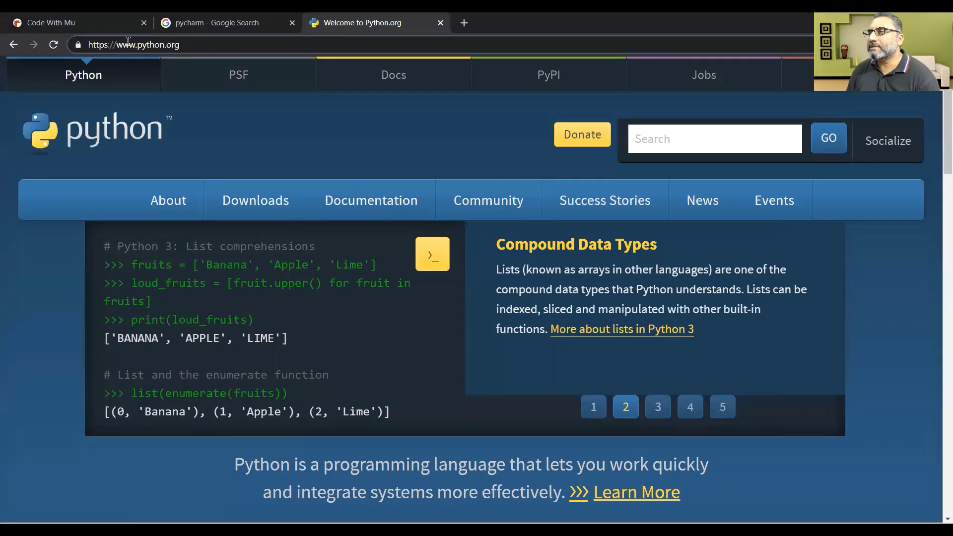
# - Reload the python.org home page and select its address in the address bar
pyautogui.press('Return')
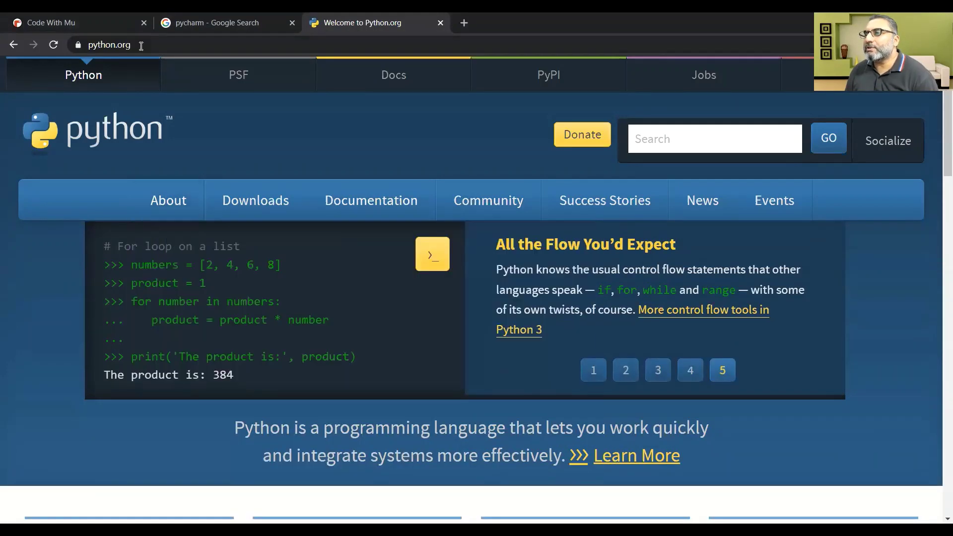
pyautogui.click(141, 45)
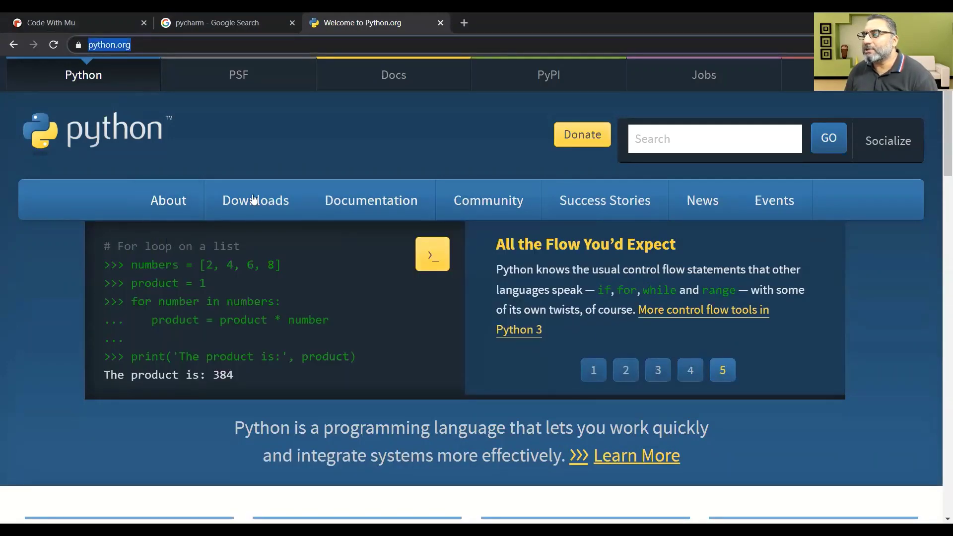
pyautogui.moveTo(256, 200)
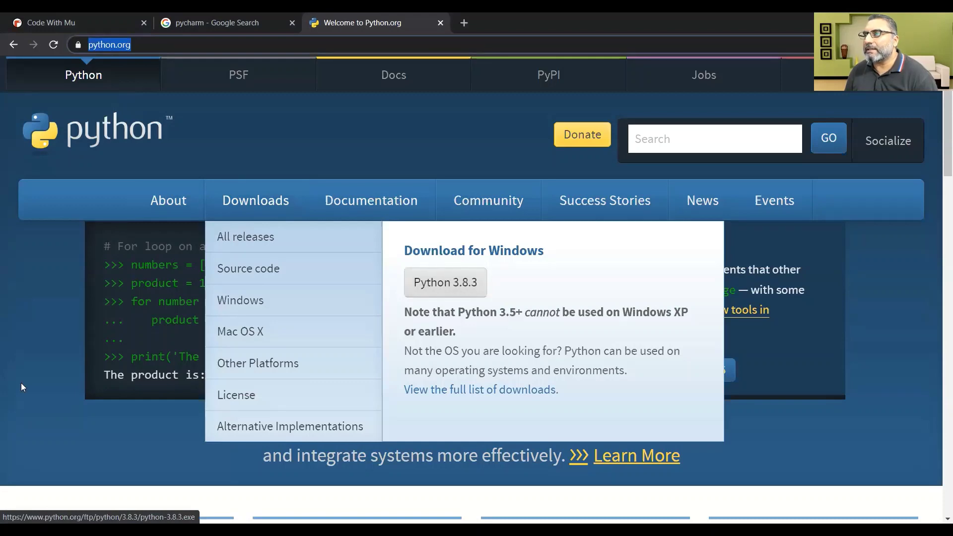
# - Switch to the Code With Mu tab to bring up the Mu editor website
pyautogui.click(54, 343)
pyautogui.click(51, 23)
pyautogui.write('print')
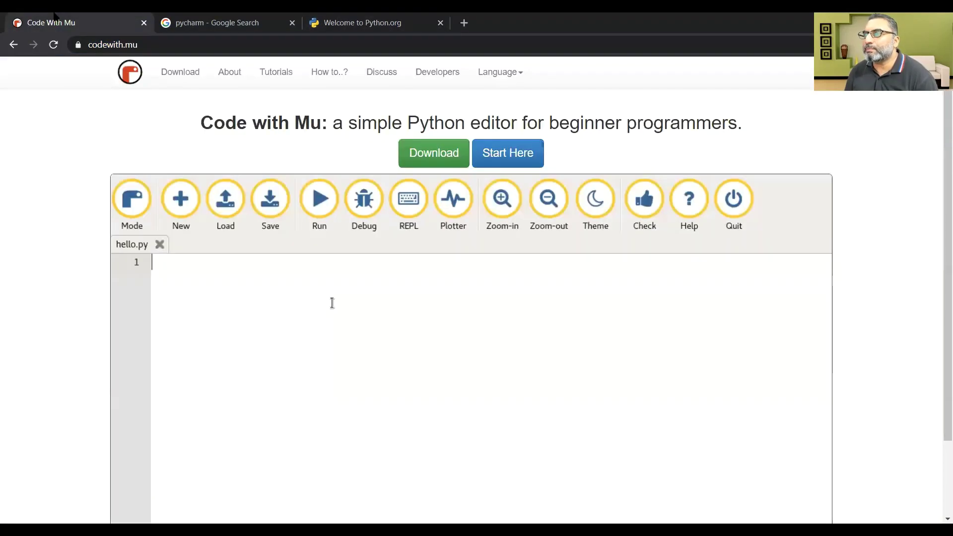
pyautogui.write('("Hel')
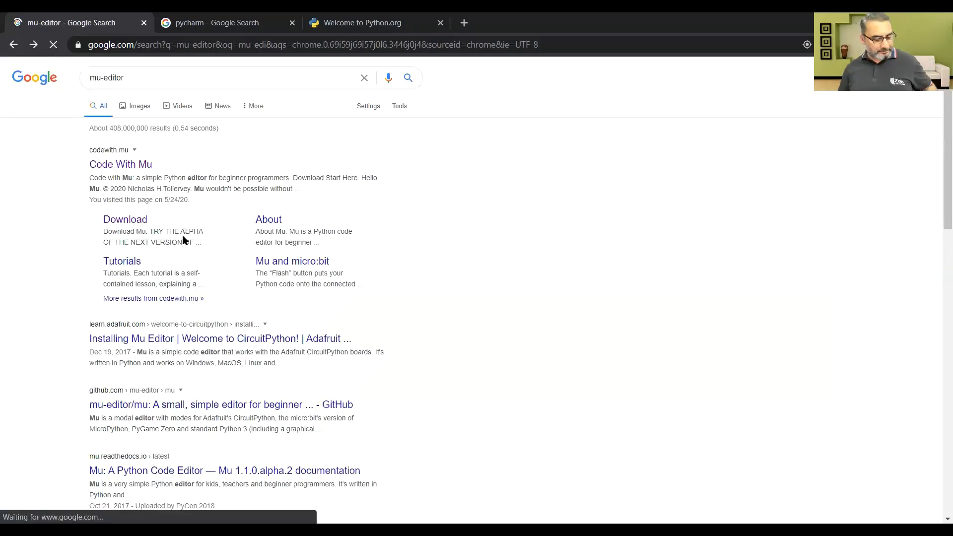
# - Zoom in twice on the mu-editor Google results page
pyautogui.hotkey('ctrl', '+')
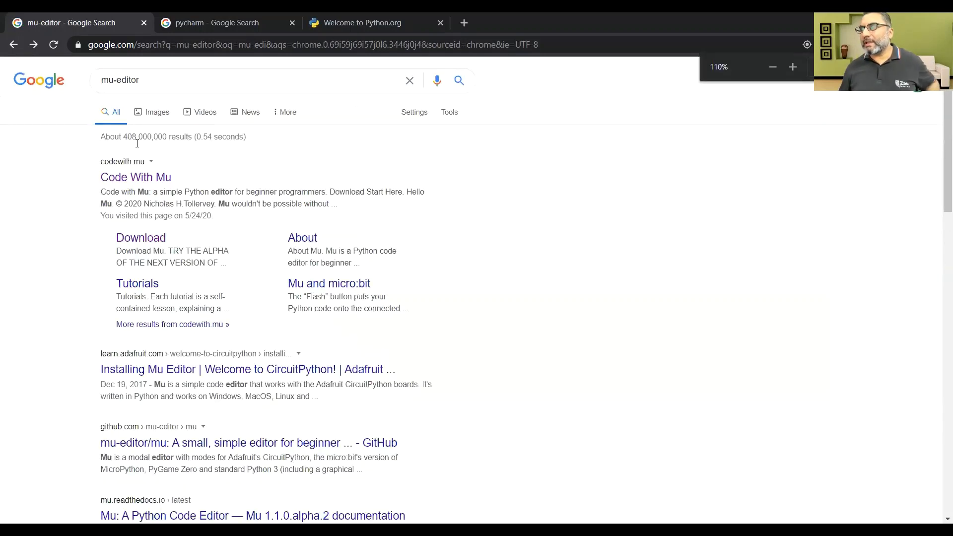
pyautogui.hotkey('ctrl', '+')
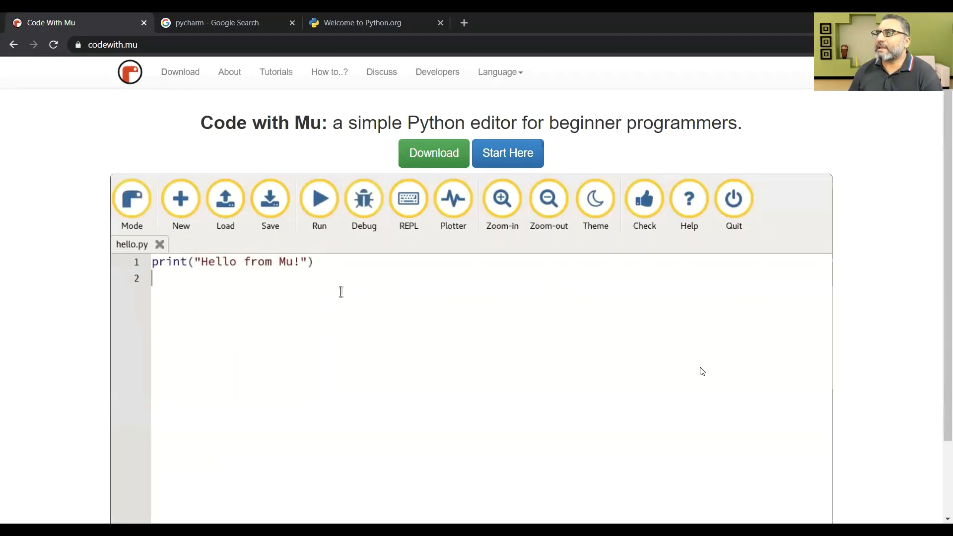
# - Return to the pycharm results, select the query, dismiss suggestions, and follow the JetBrains PyCharm result
pyautogui.click(200, 25)
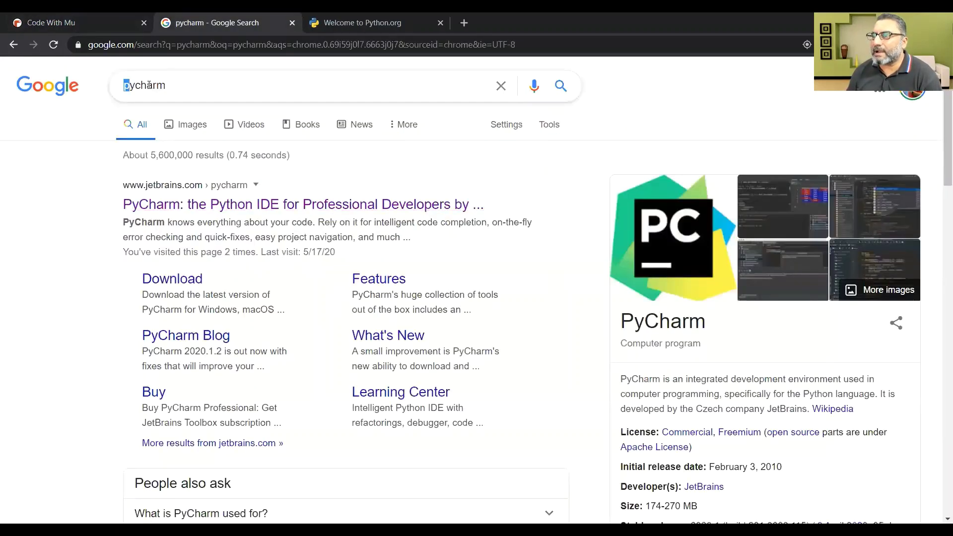
pyautogui.hotkey('ctrl', 'a')
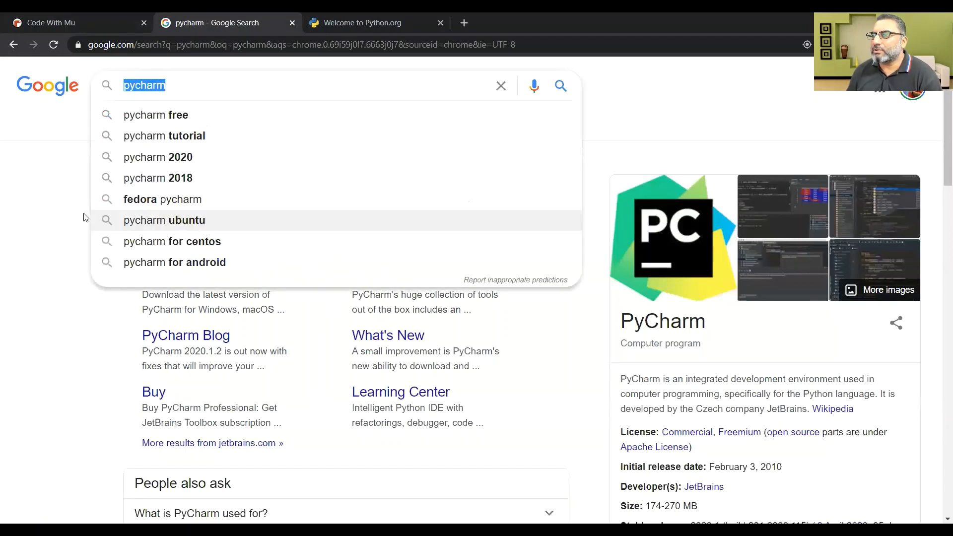
pyautogui.press('Escape')
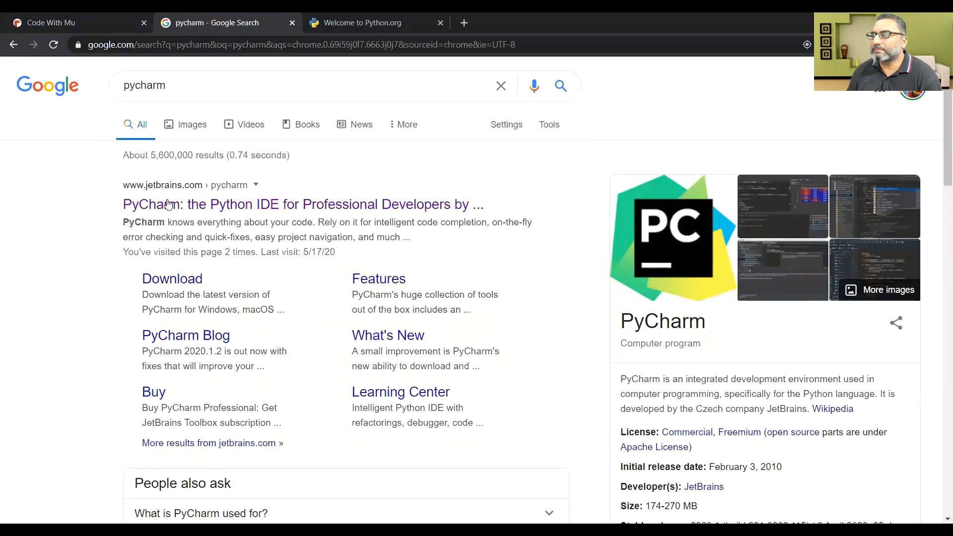
pyautogui.click(168, 206)
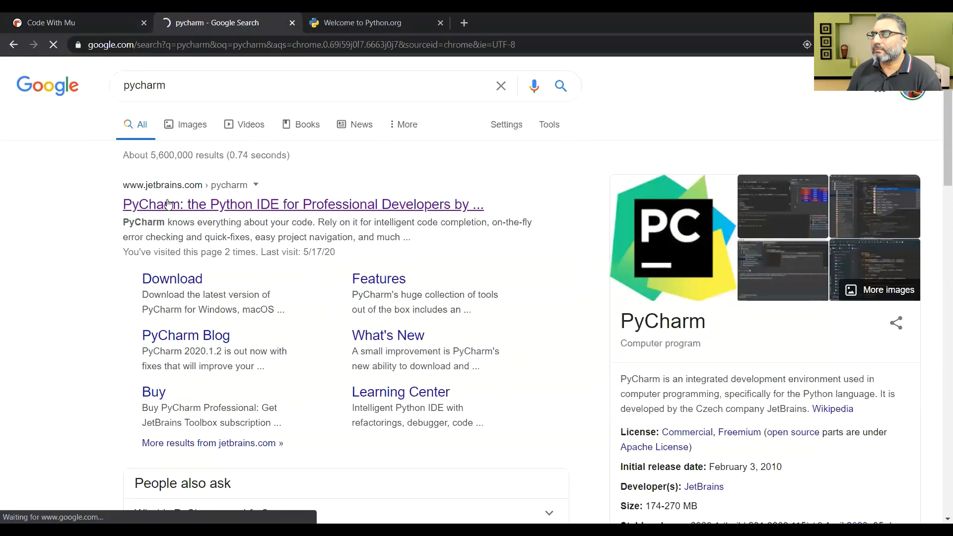